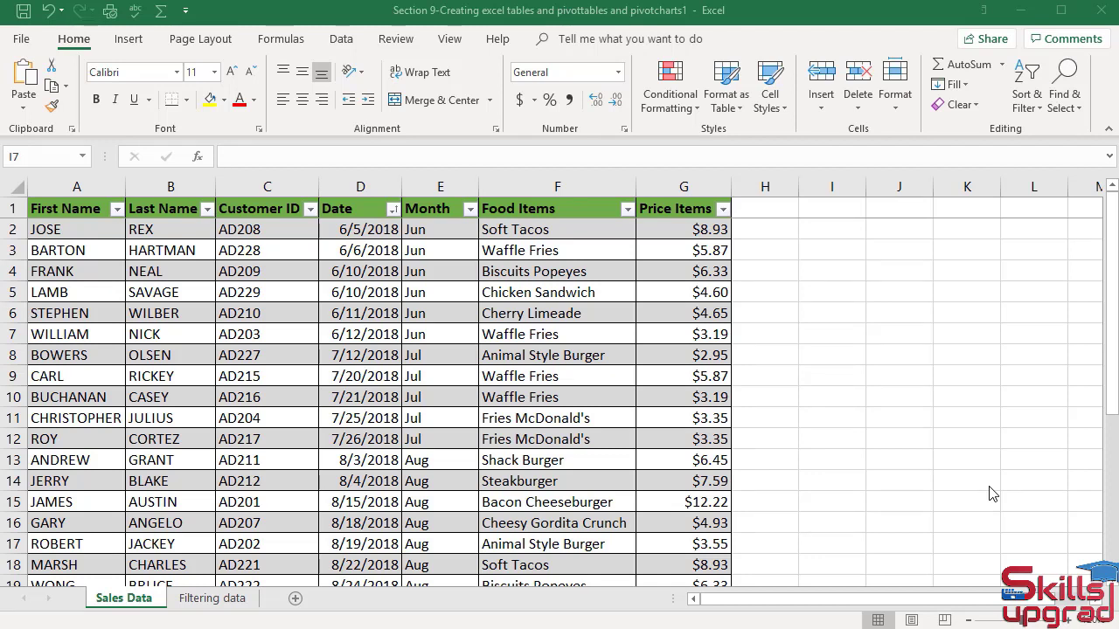
- Jump to the table's last record in row 30, then to its first column, showing the empty rows below
click(989, 487)
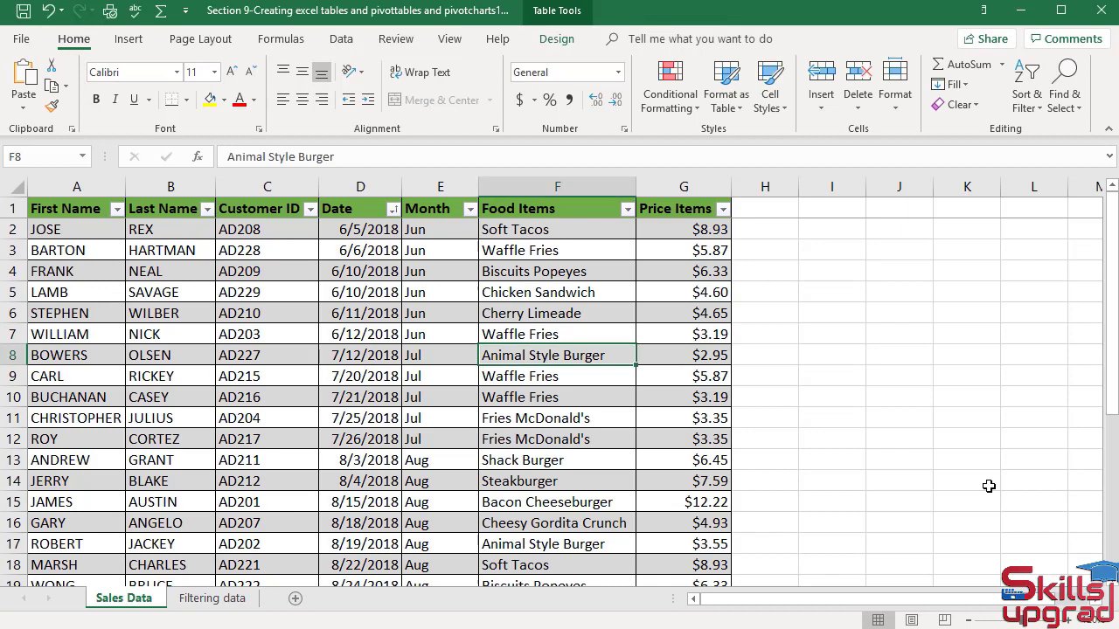
key(End)
key(Down)
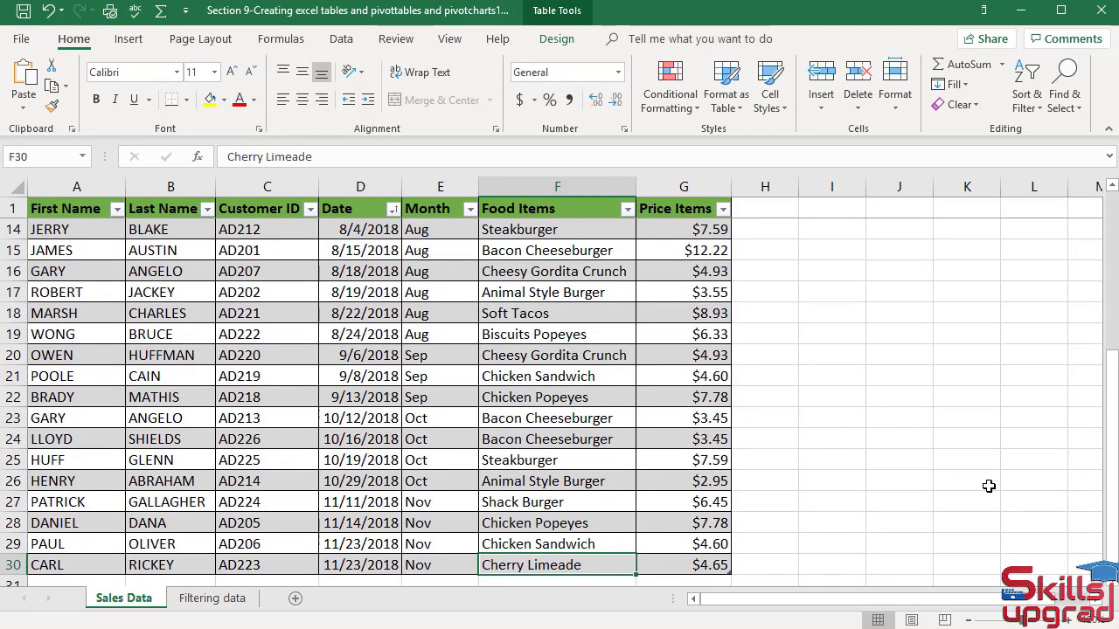
key(End)
key(Left)
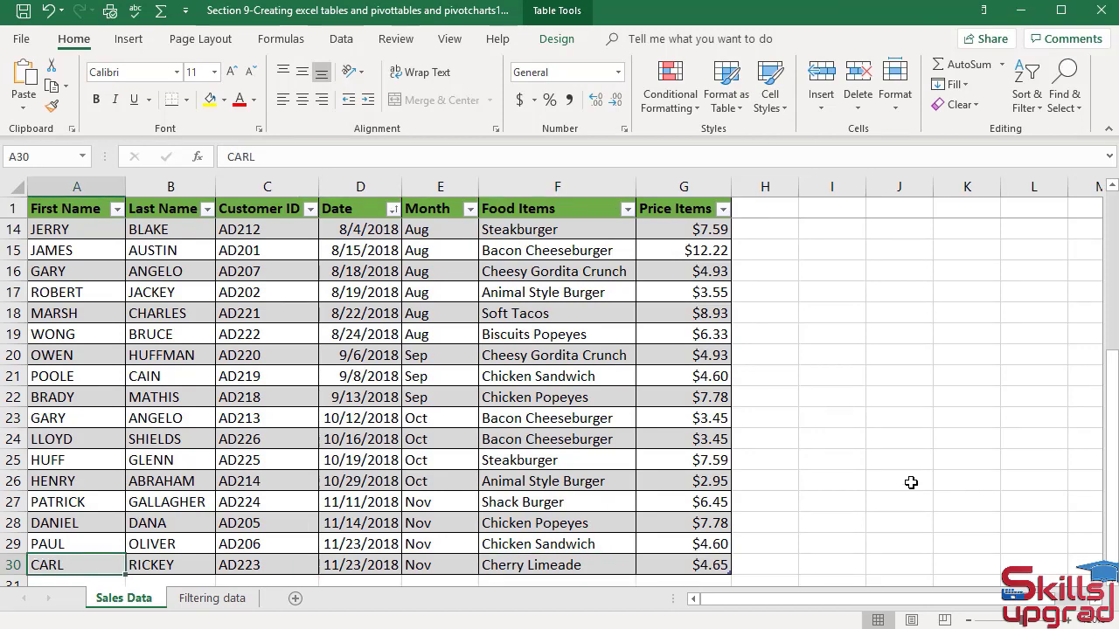
scroll(840, 476, down, 2)
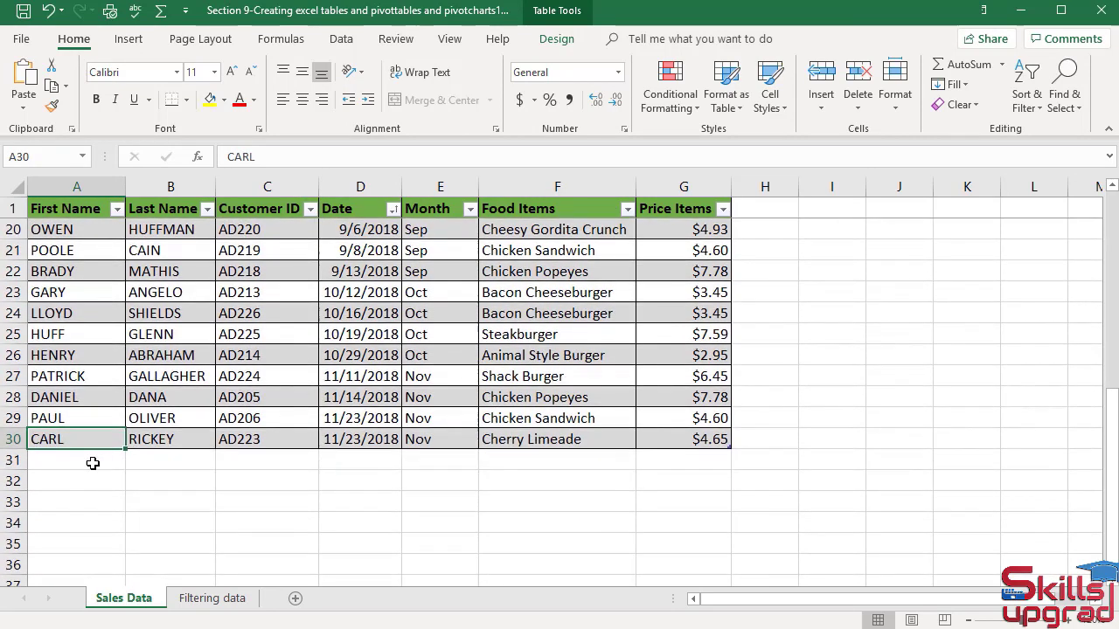
- Enter a new customer's first name, last name, customer ID and date 8/22/2018 in A31 through D31
click(93, 463)
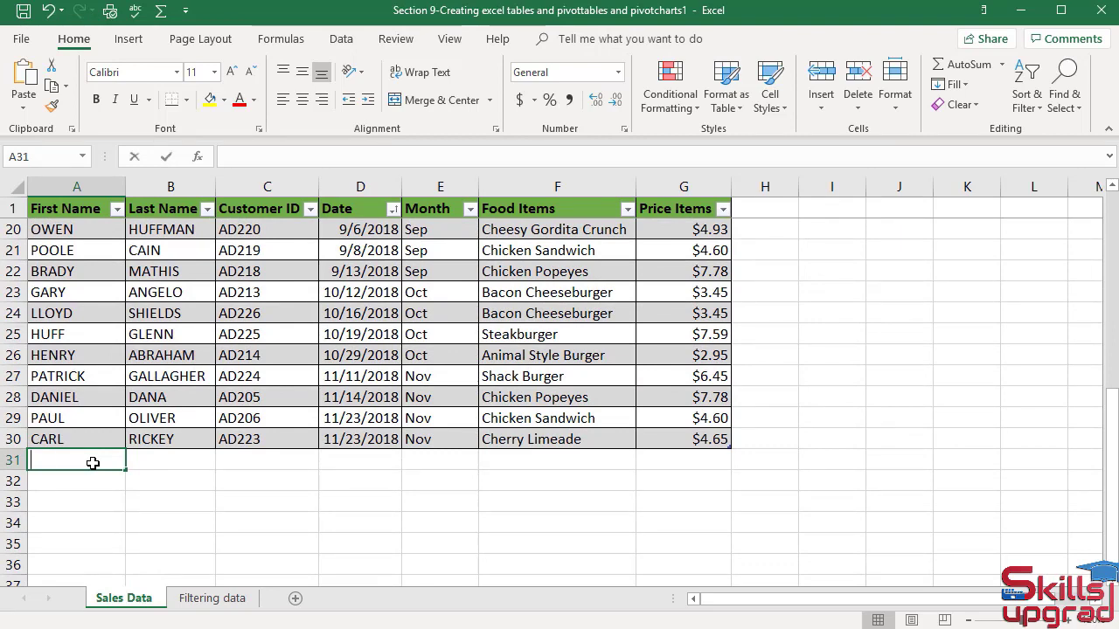
text(MARSH)
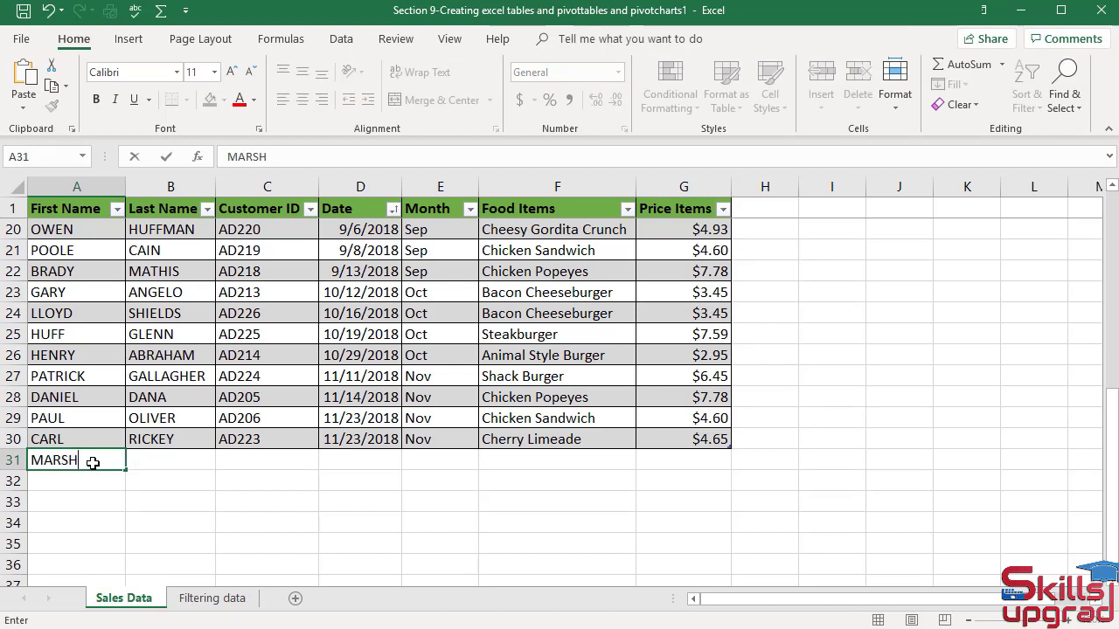
key(Tab)
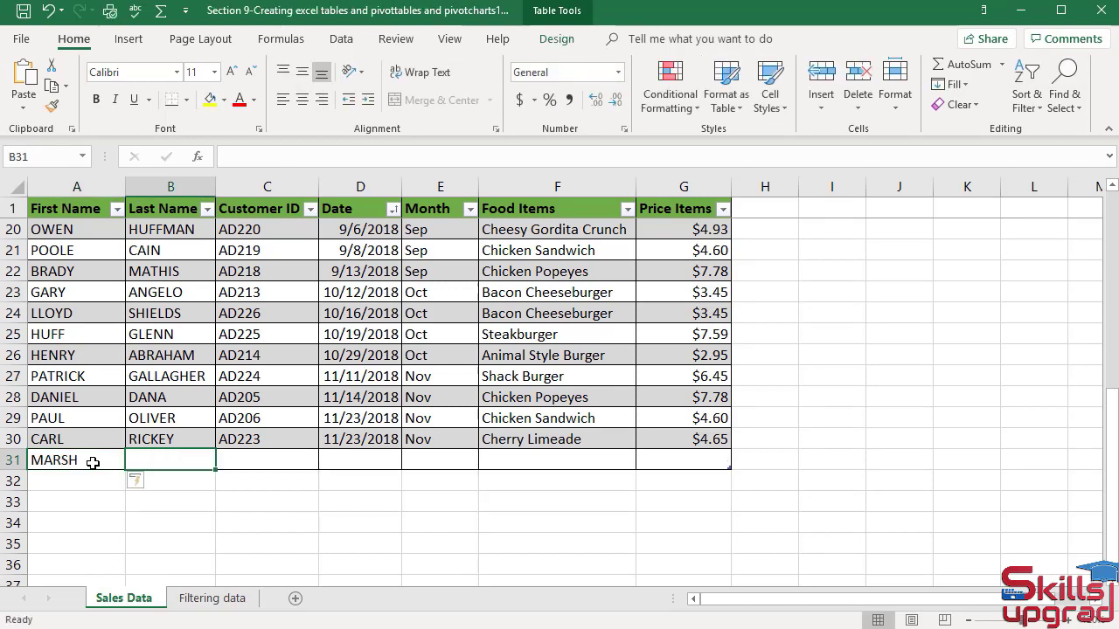
scroll(231, 435, up, 1)
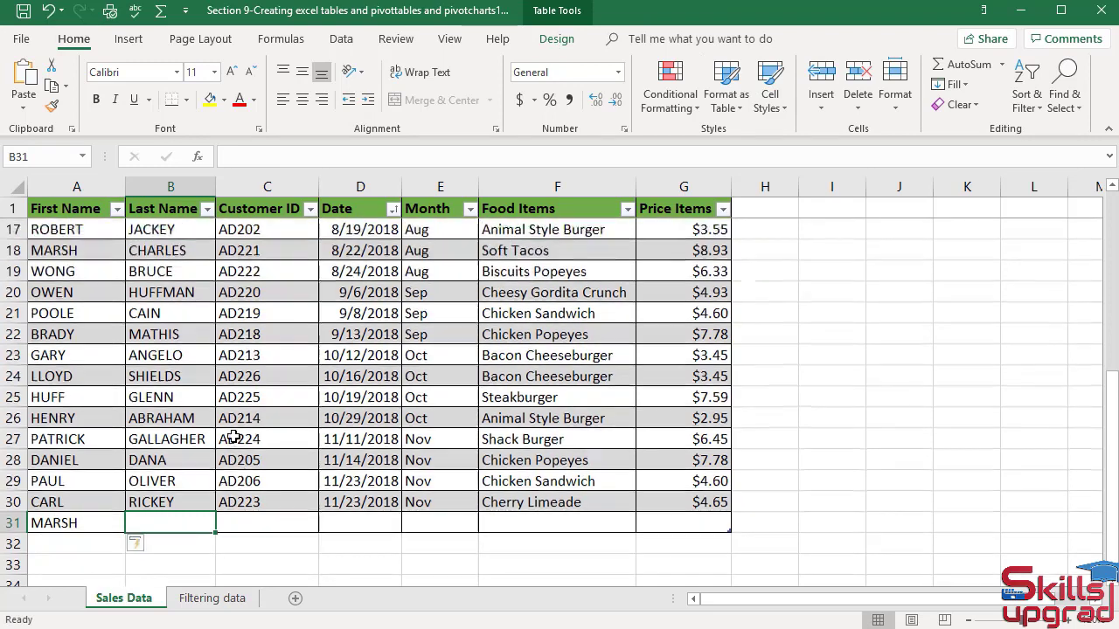
text(CHARLE)
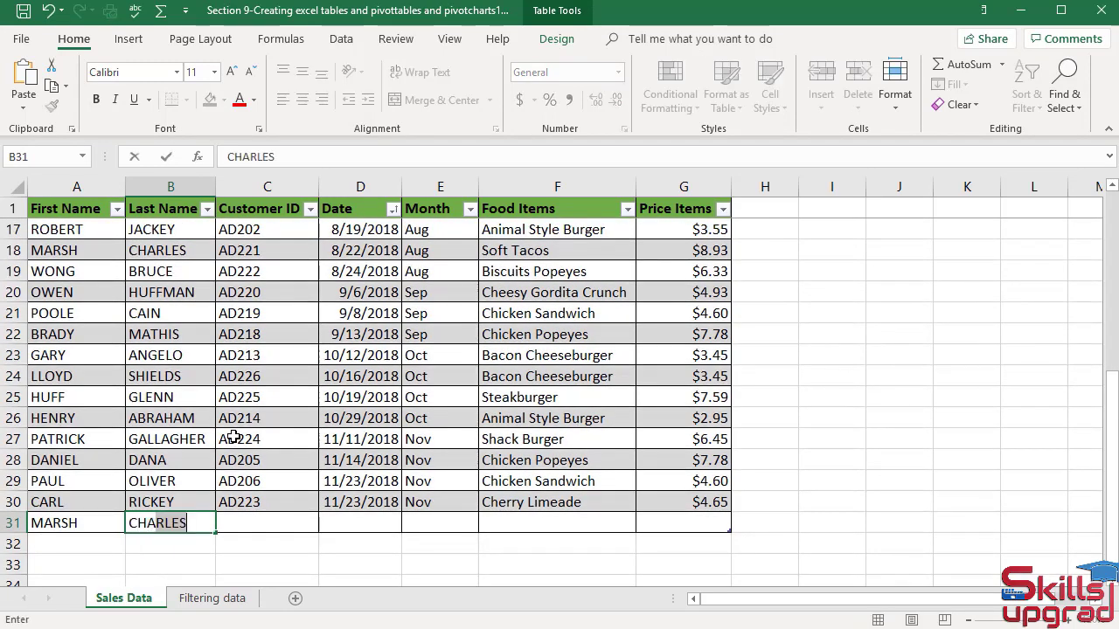
text(S)
key(Tab)
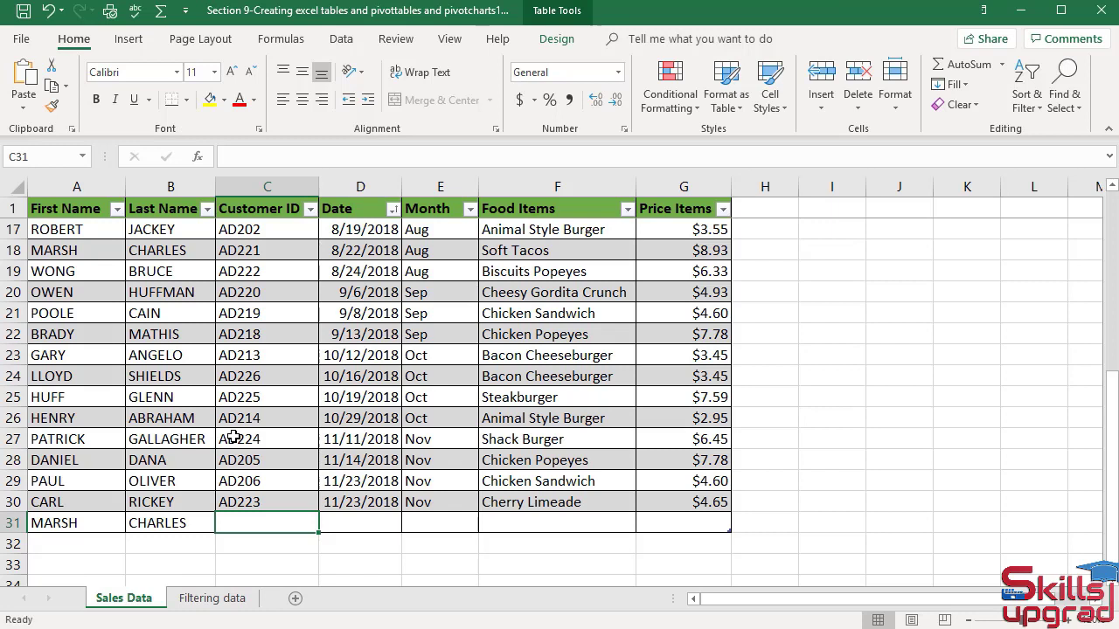
text(AD221)
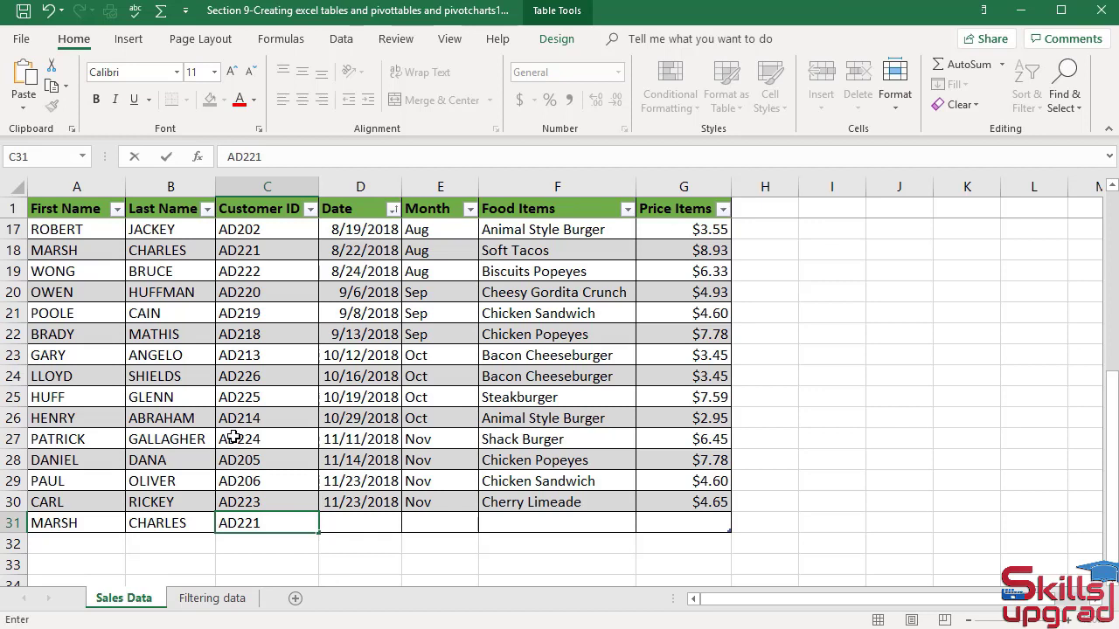
key(Tab)
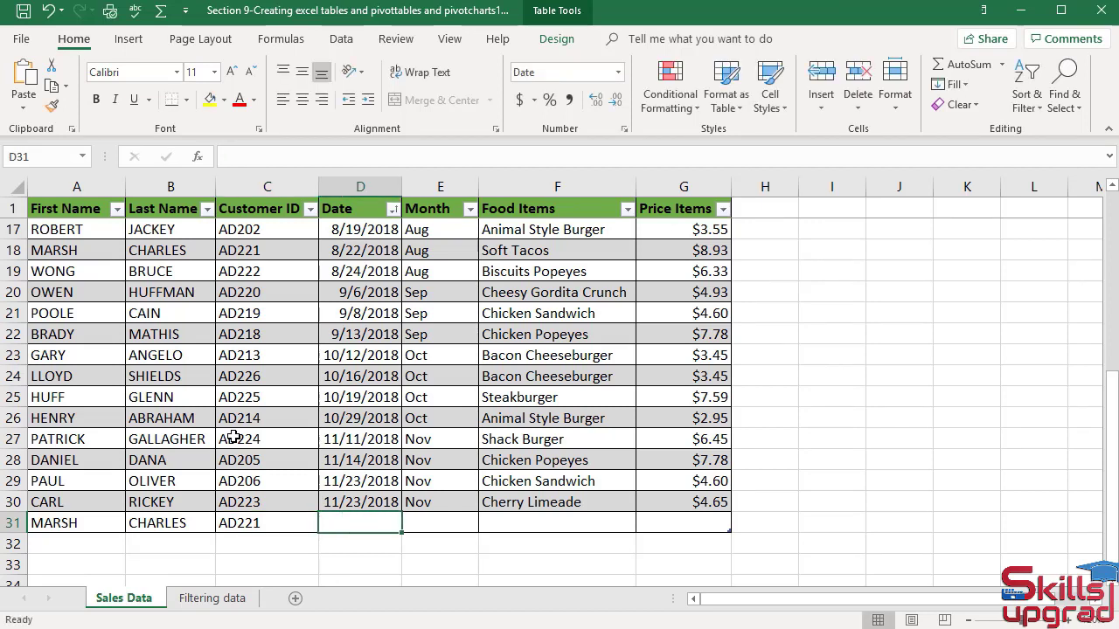
text(8/22)
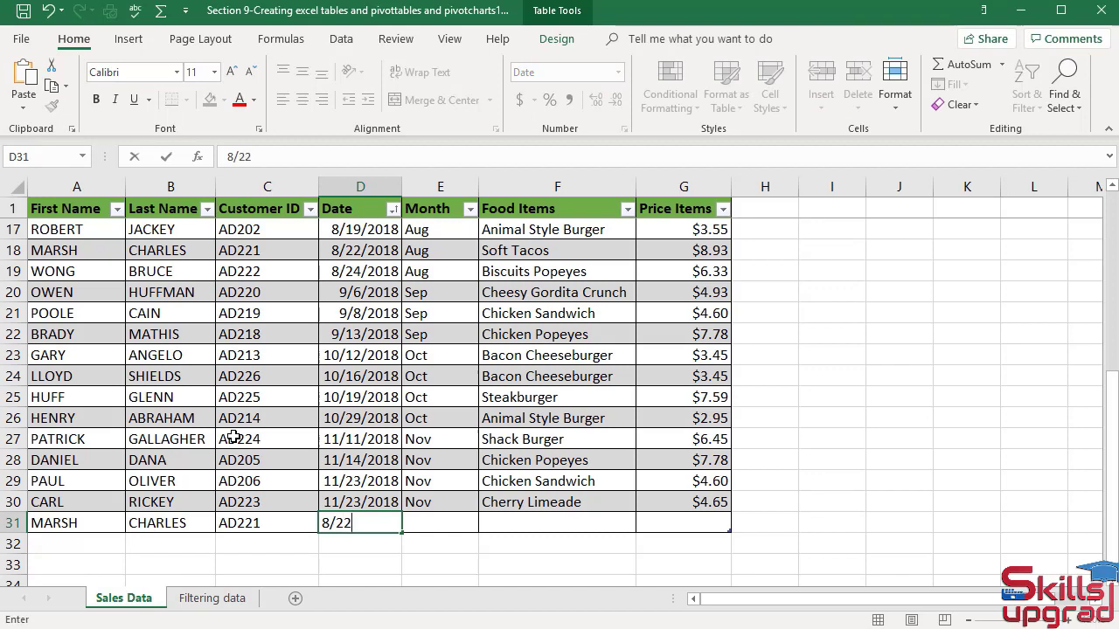
text(/2018)
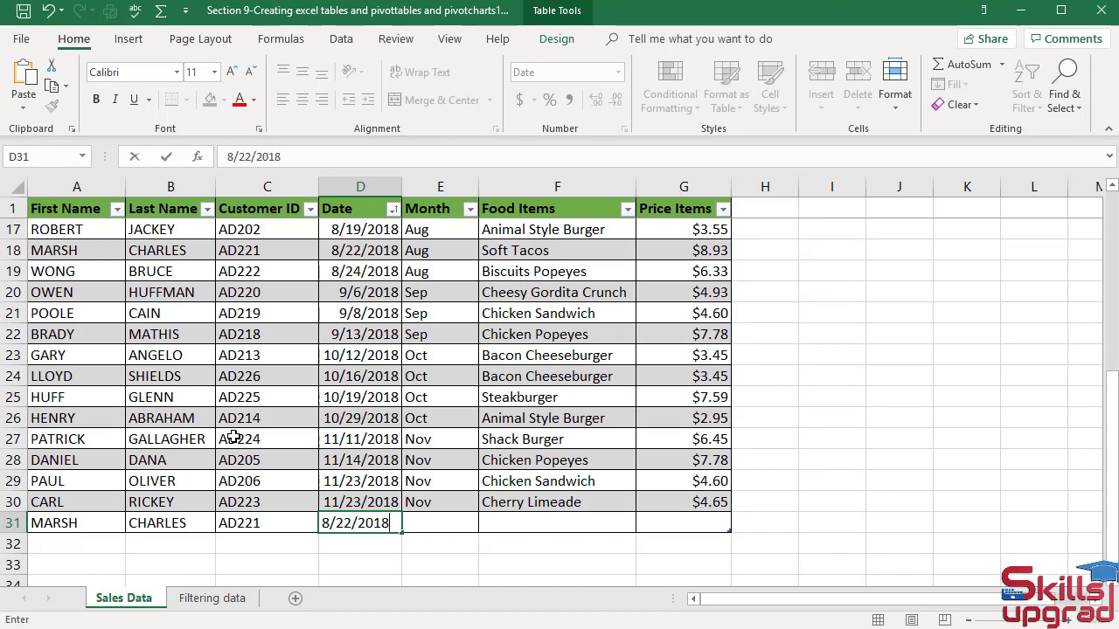
- Finish row 31 with month Aug, food item Soft Tacos and price $8.93
key(Tab)
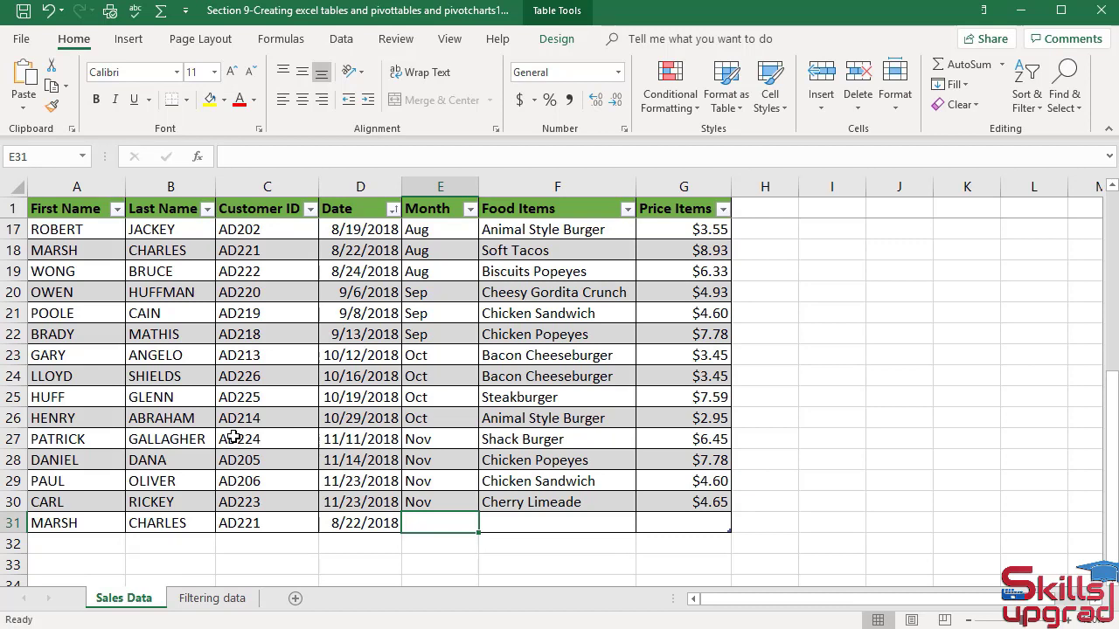
text(Aug)
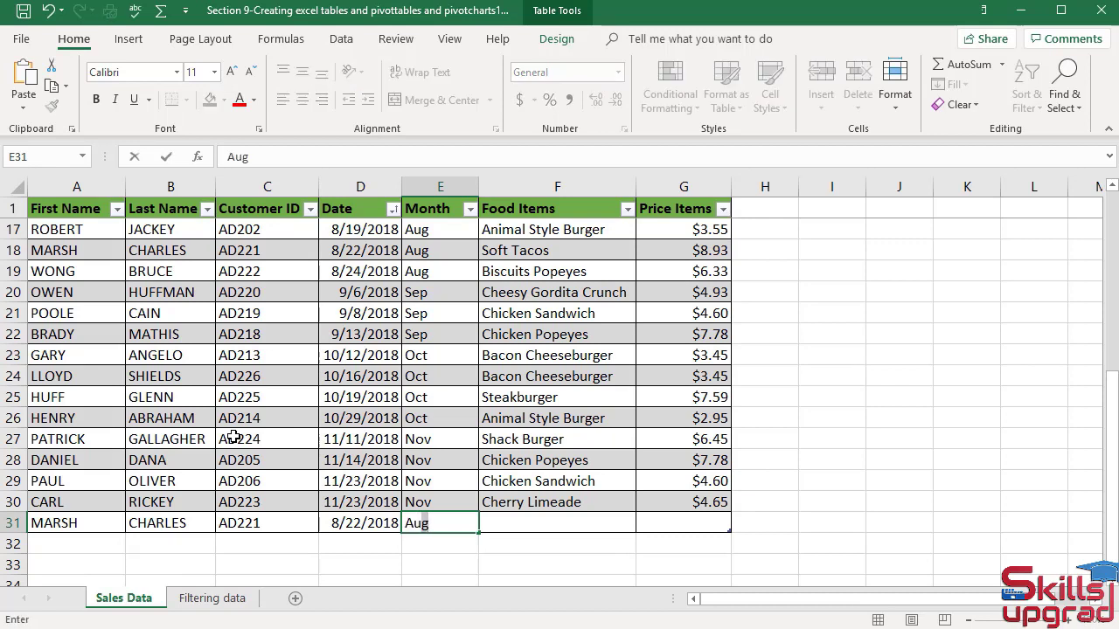
key(Tab)
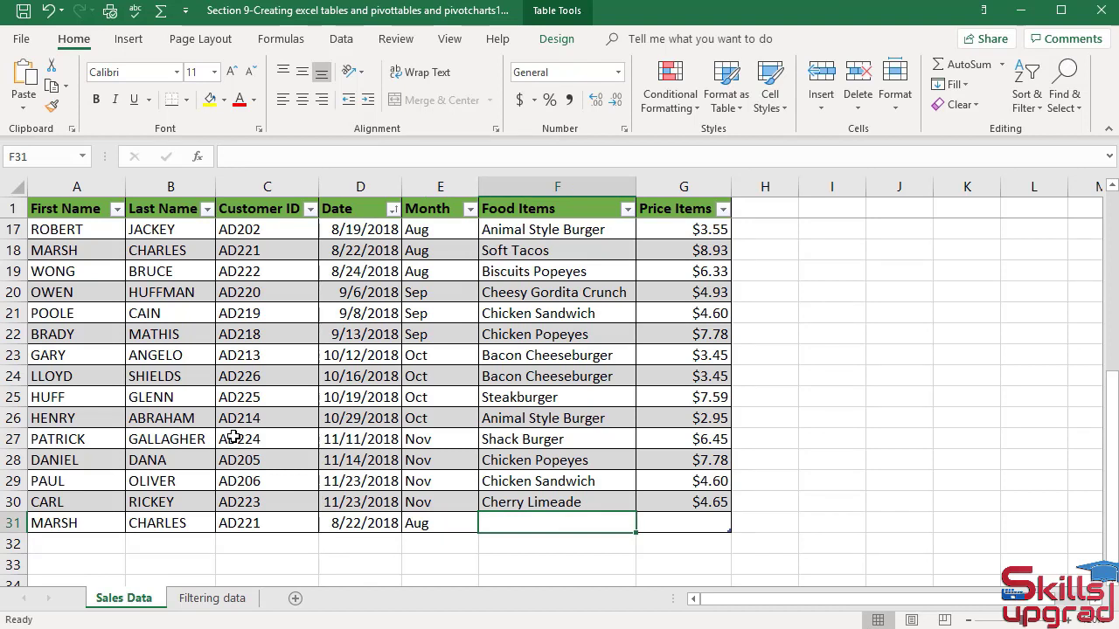
text(S)
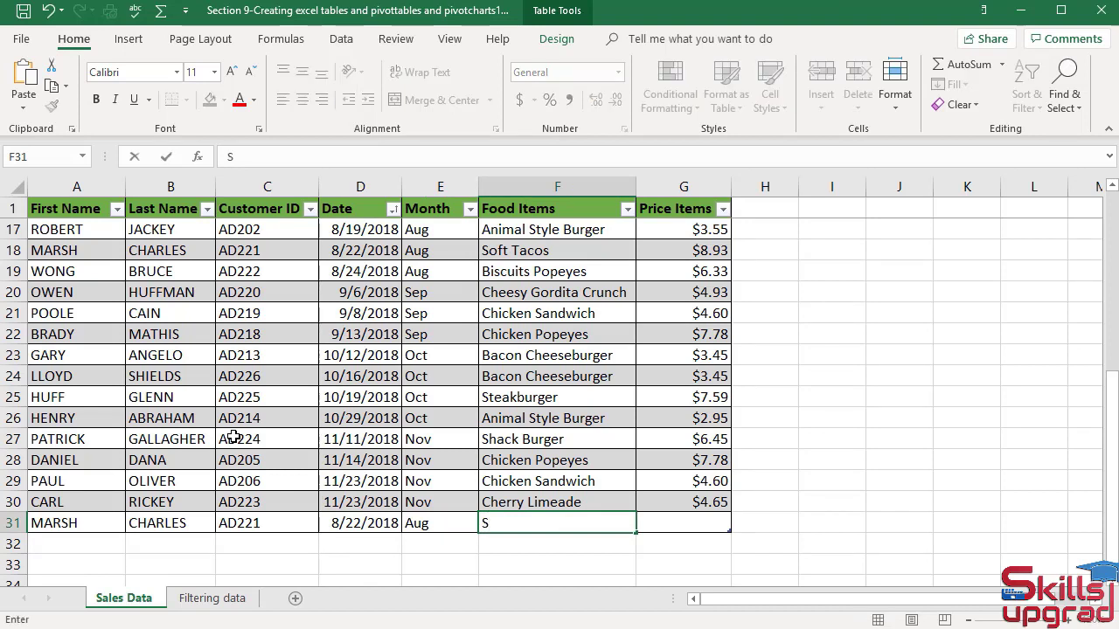
text(oft Tacos)
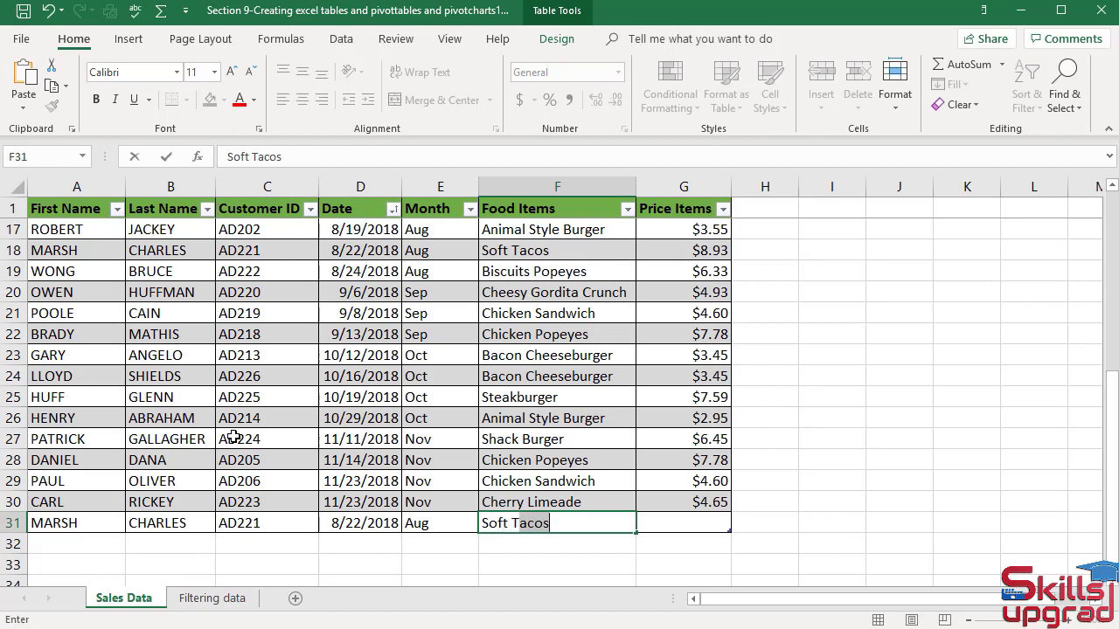
text(os)
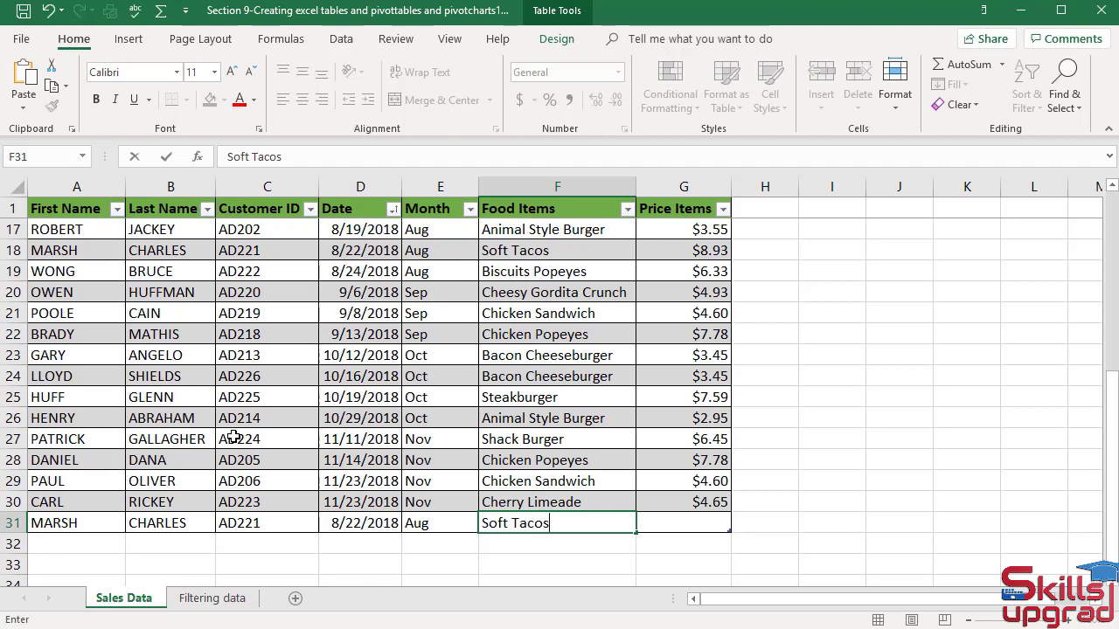
key(Tab)
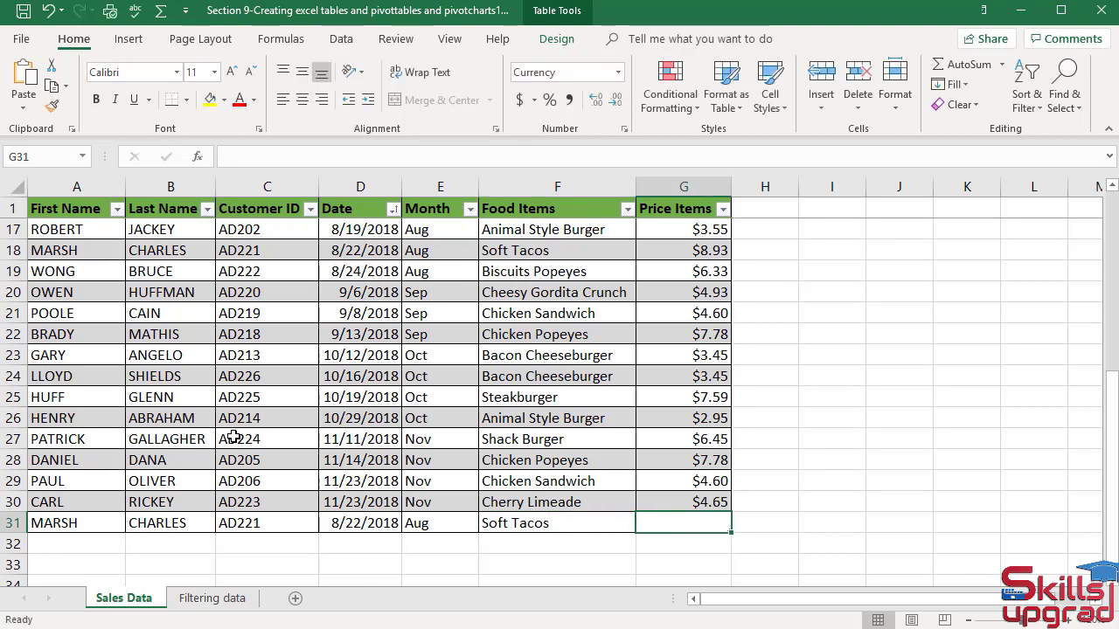
text($)
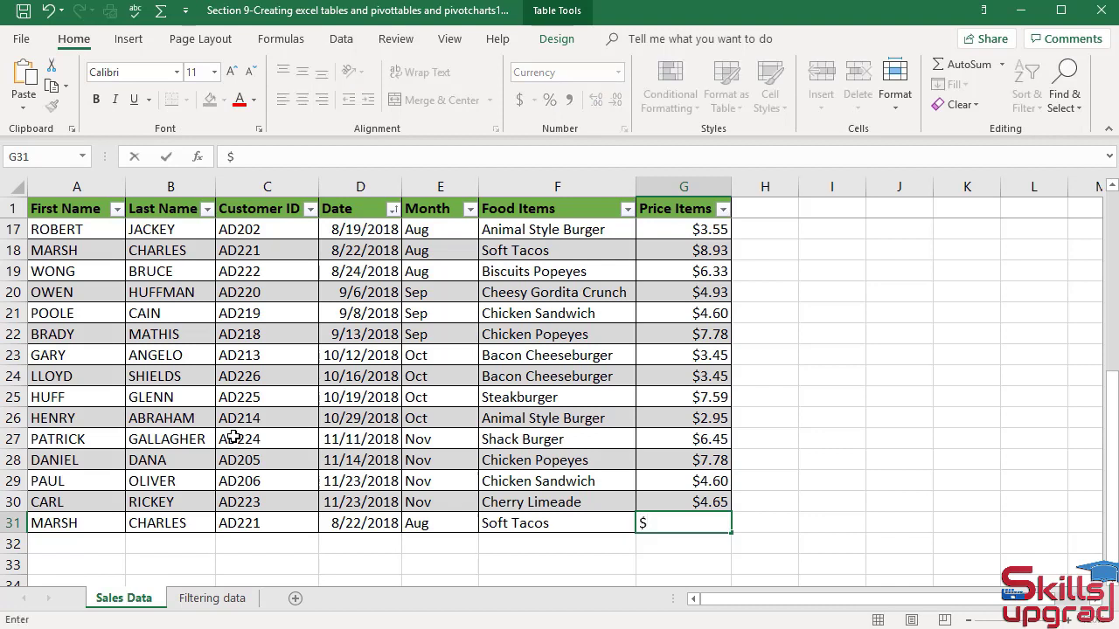
text(8.93)
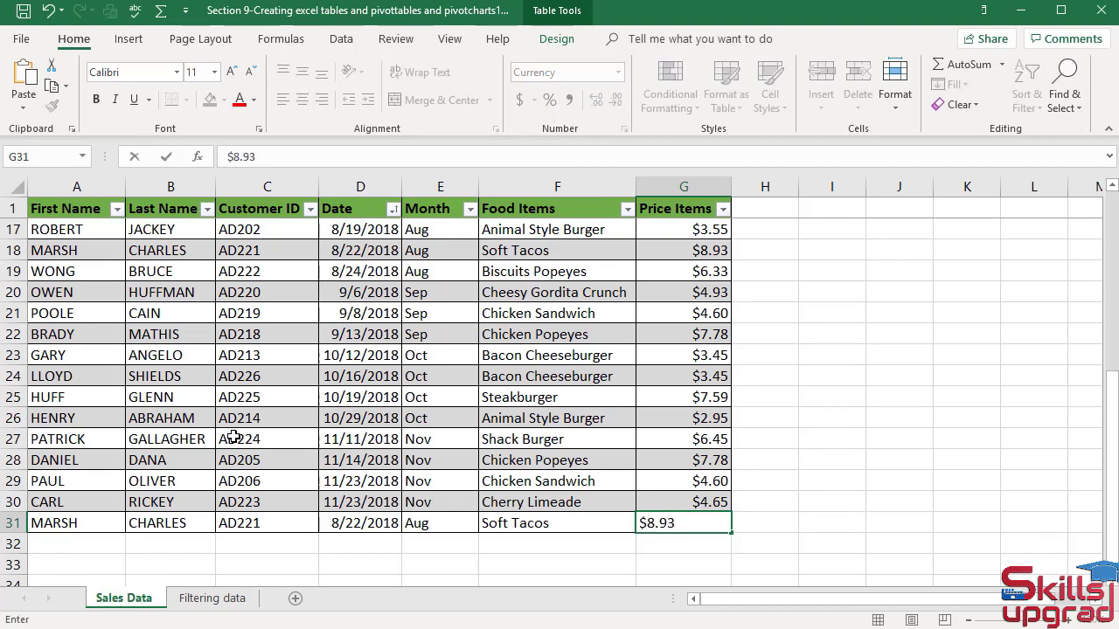
key(Return)
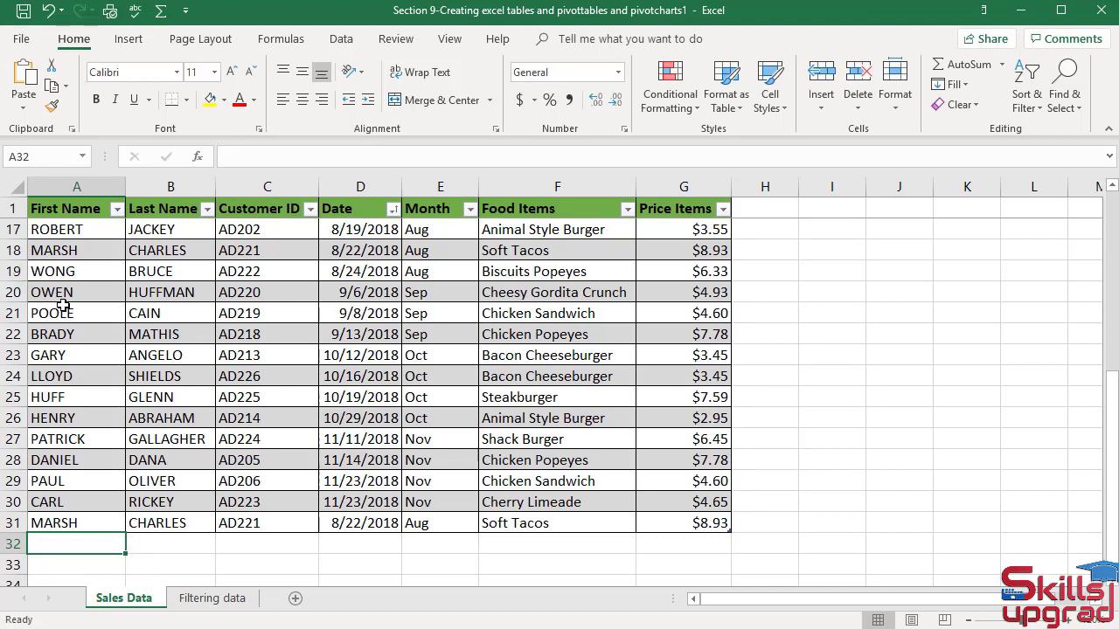
- Insert a blank row at row 20 inside the table and select its first cell, A20
click(14, 292)
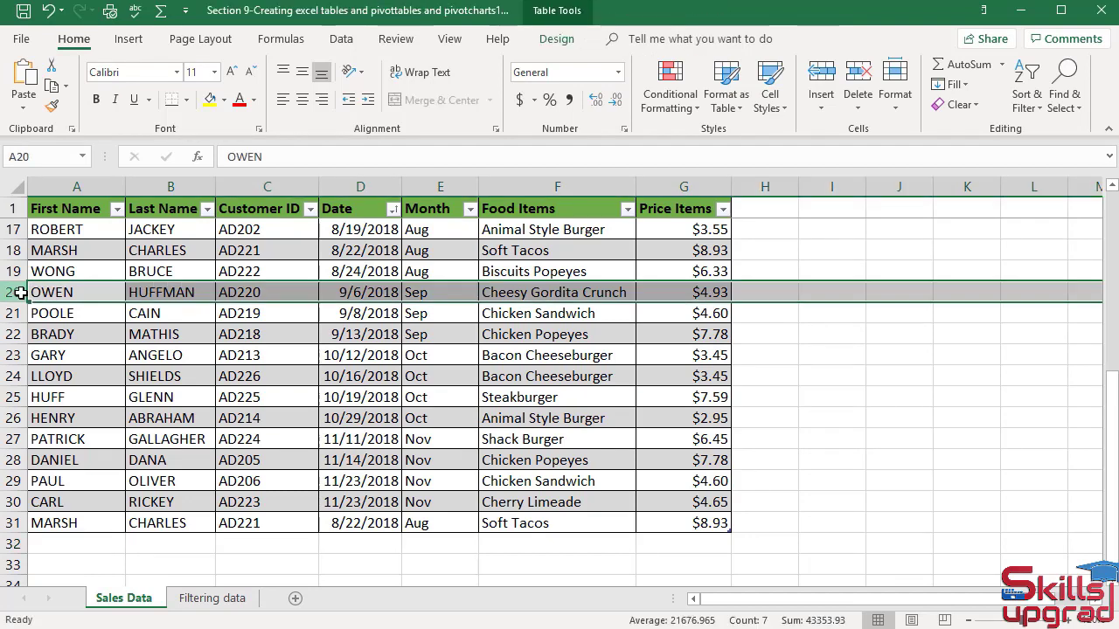
right_click(16, 292)
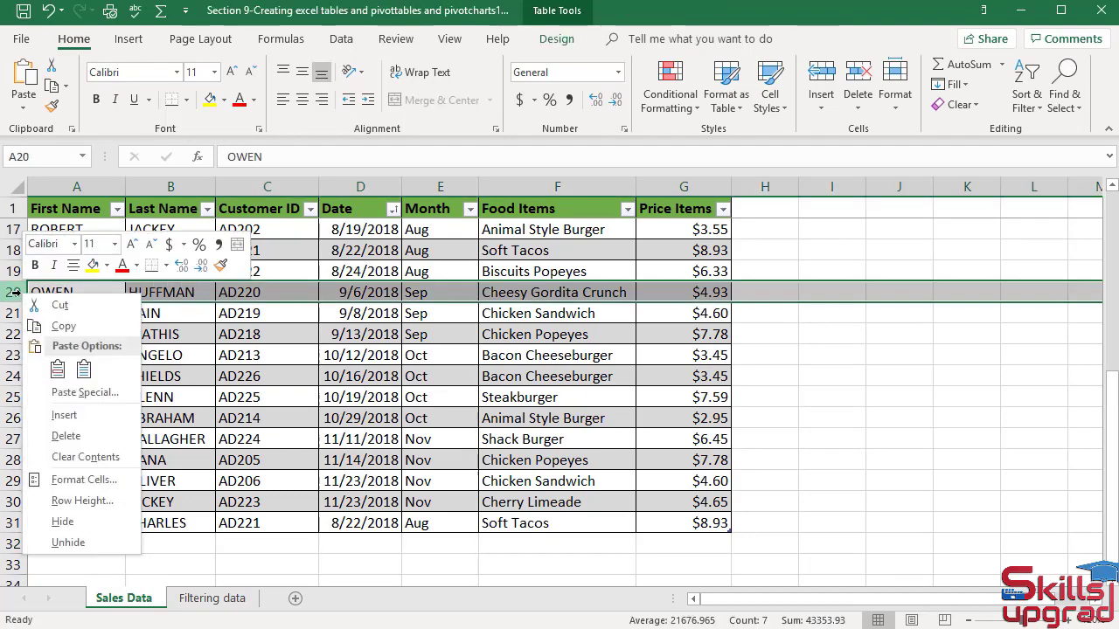
click(58, 417)
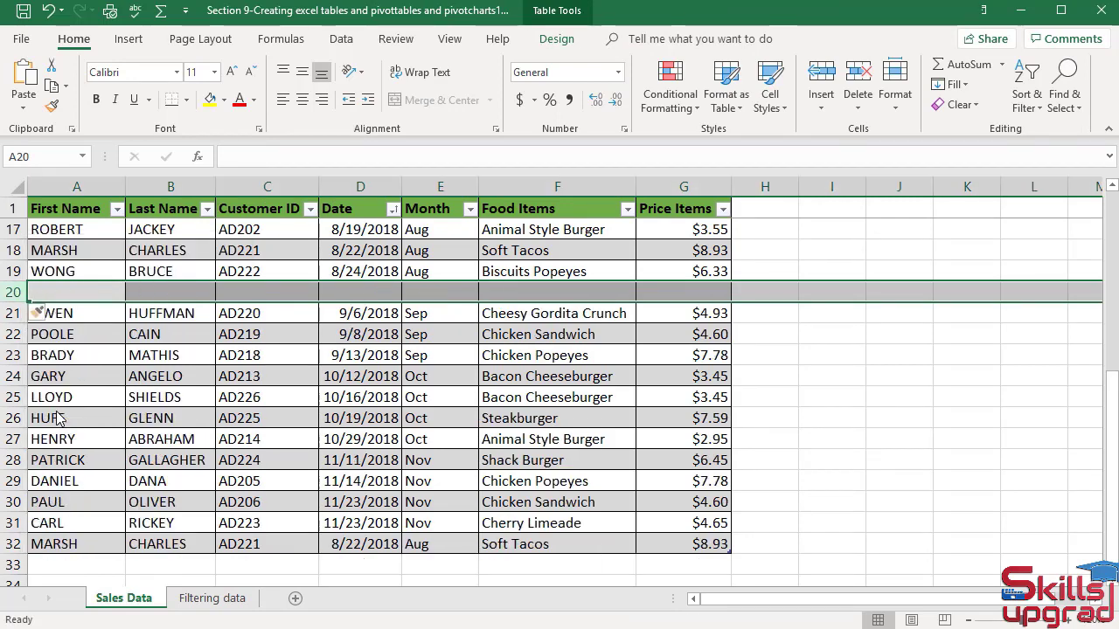
click(63, 290)
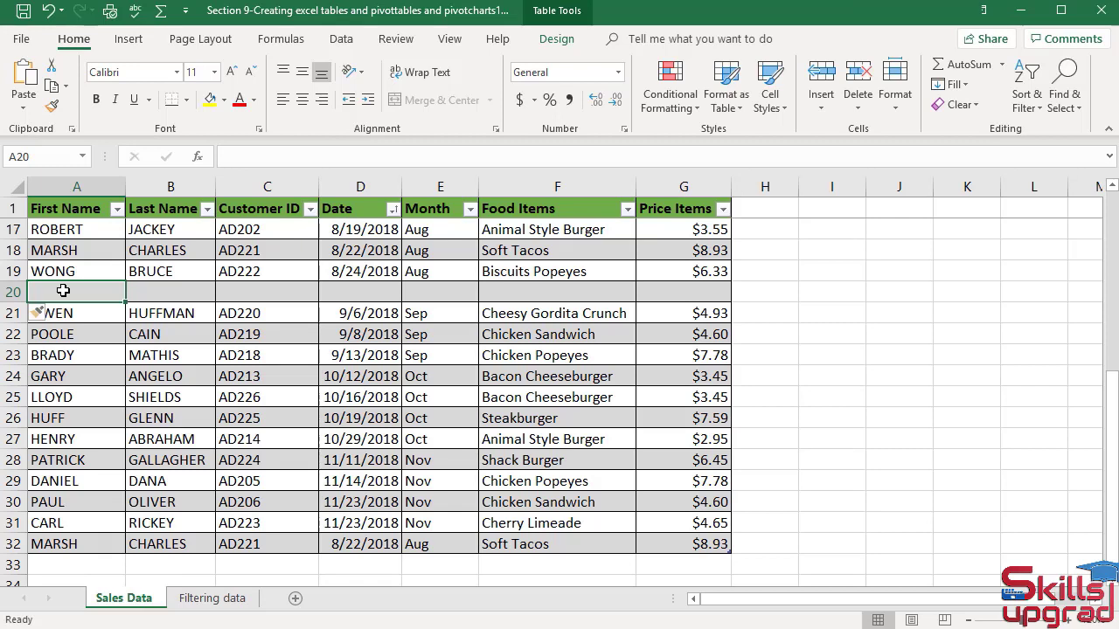
- Fill A20 through D20 with the customer's first name, last name, customer ID and date 8/19/2018
text(R)
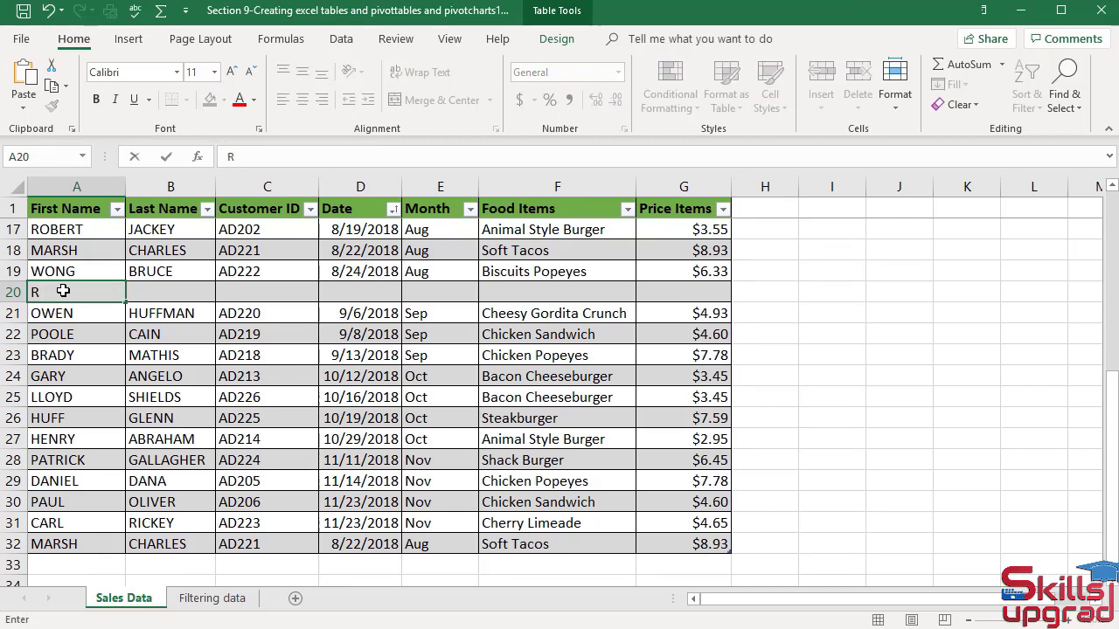
text(OBERT)
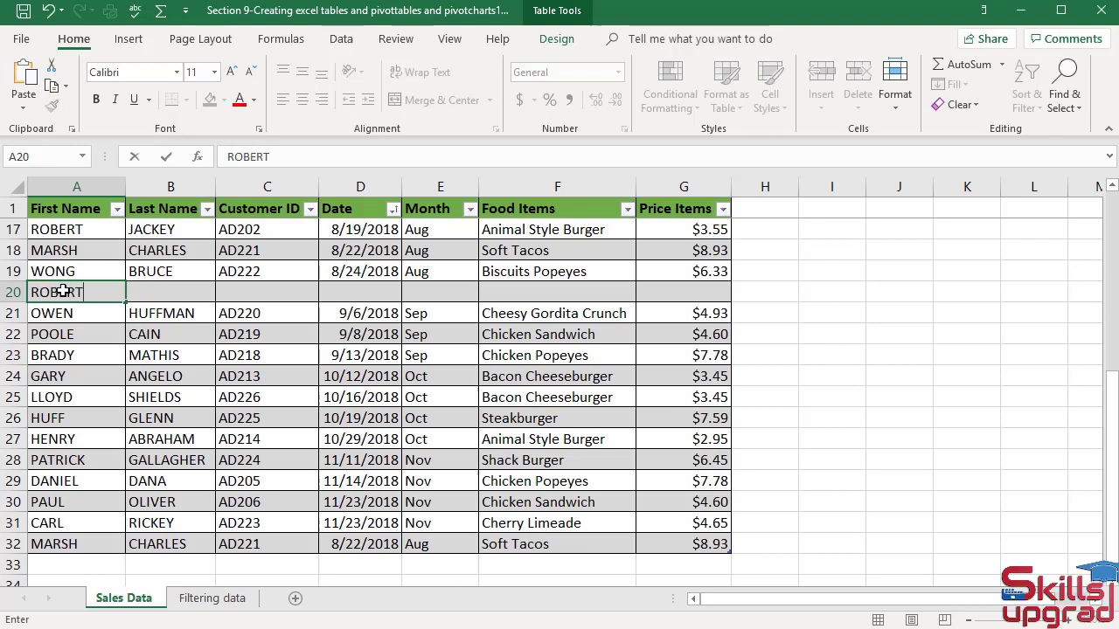
key(Tab)
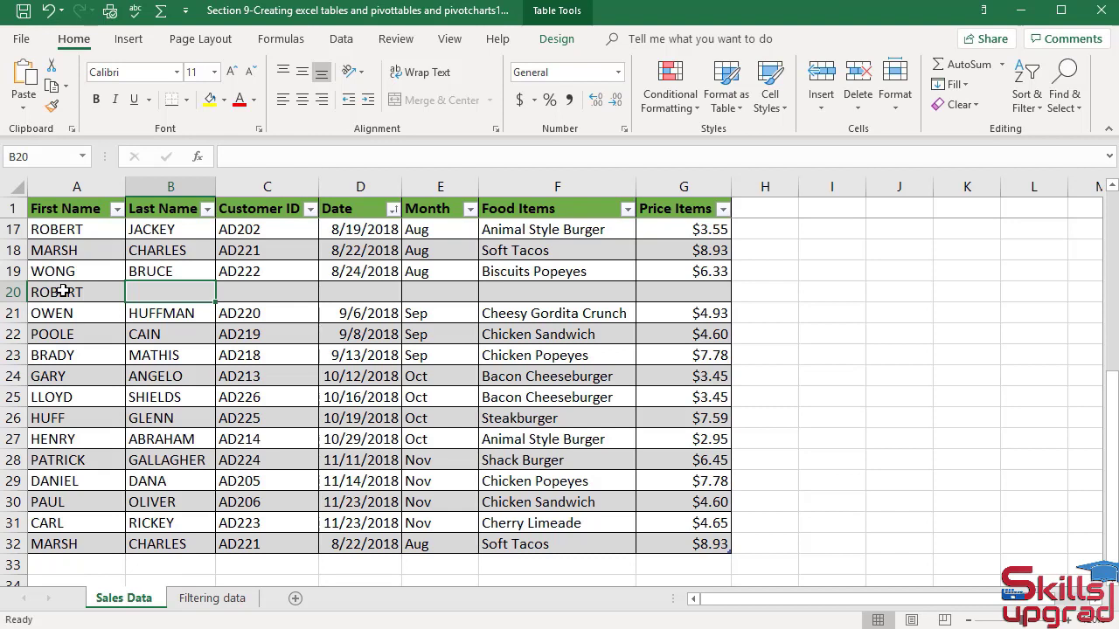
text(JACKEY)
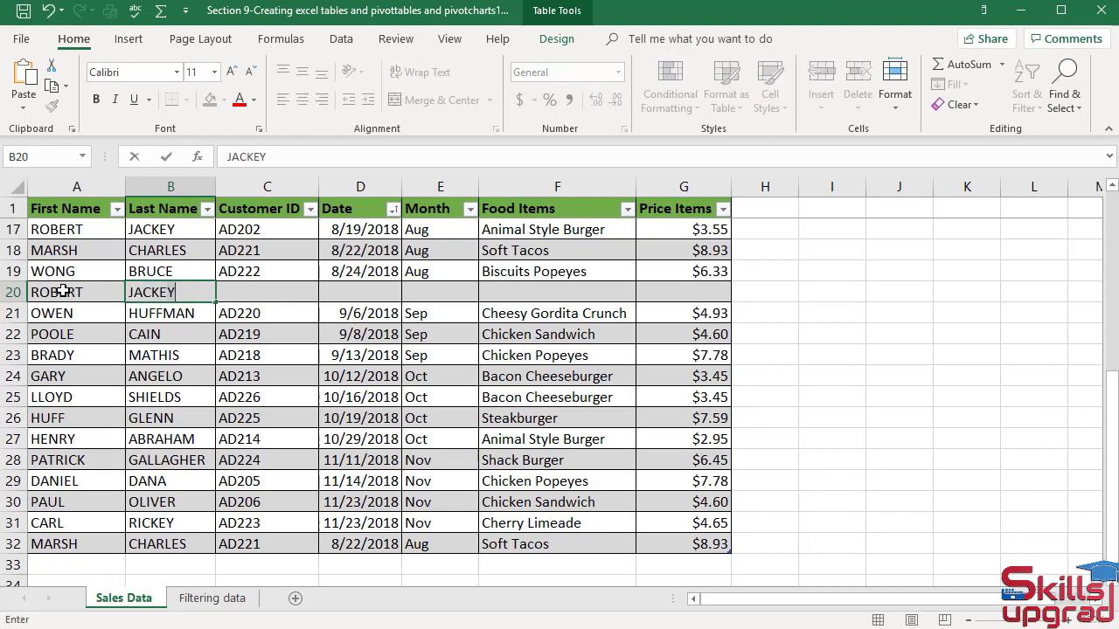
key(Tab)
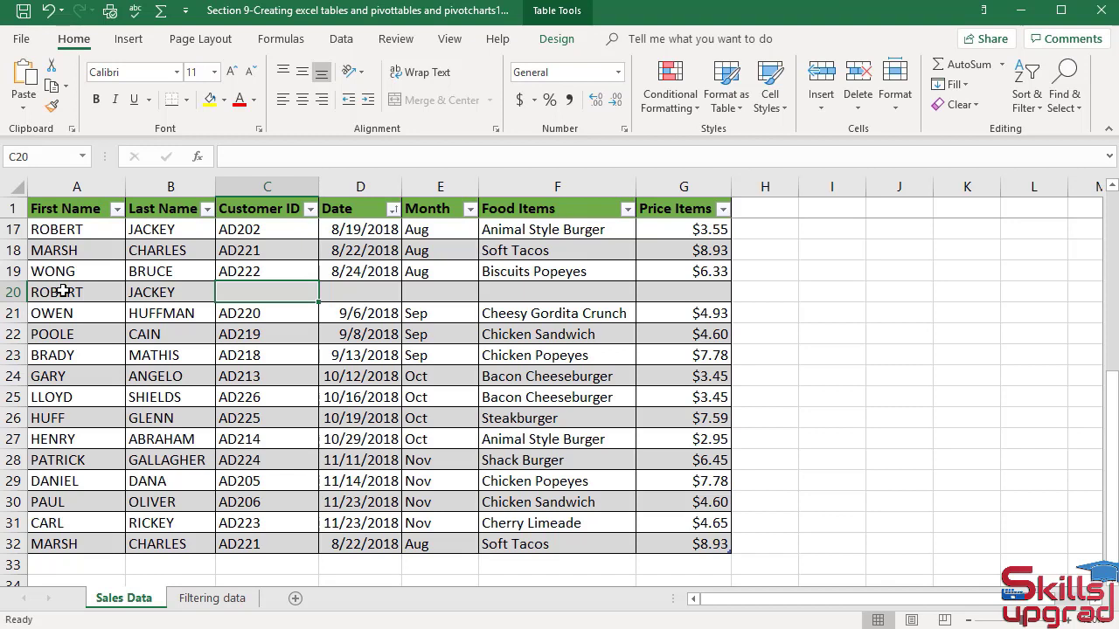
text(AD202)
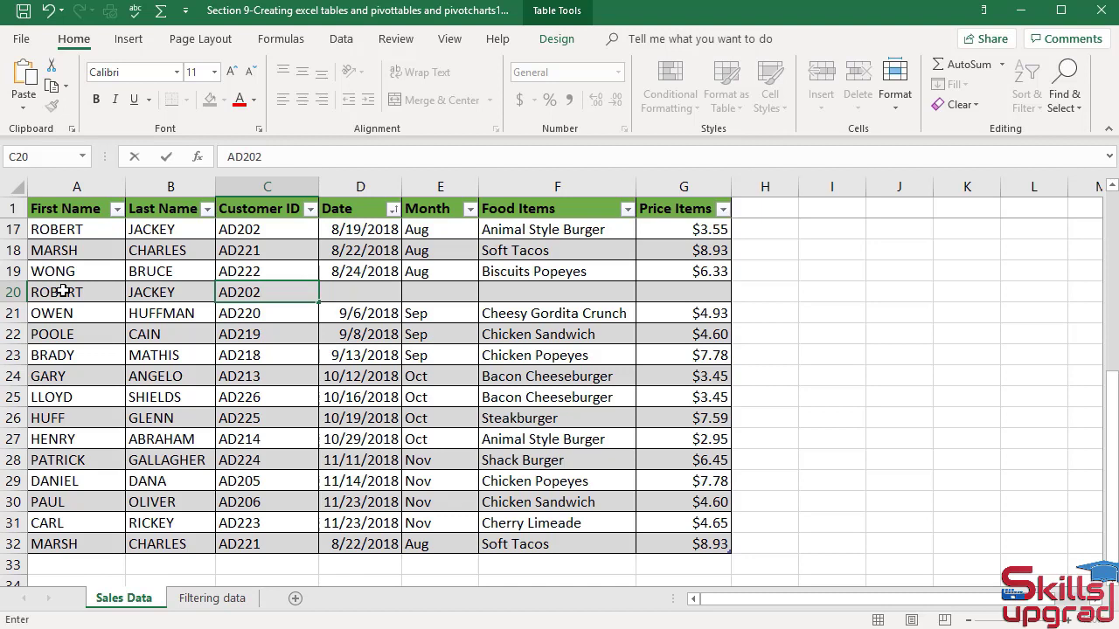
key(Tab)
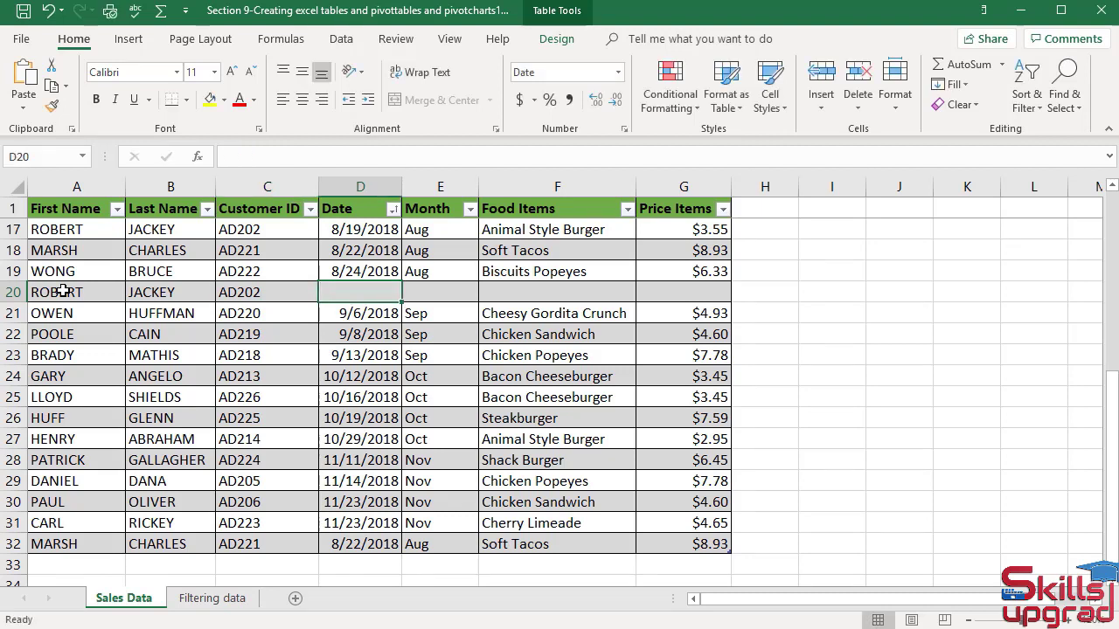
text(8/)
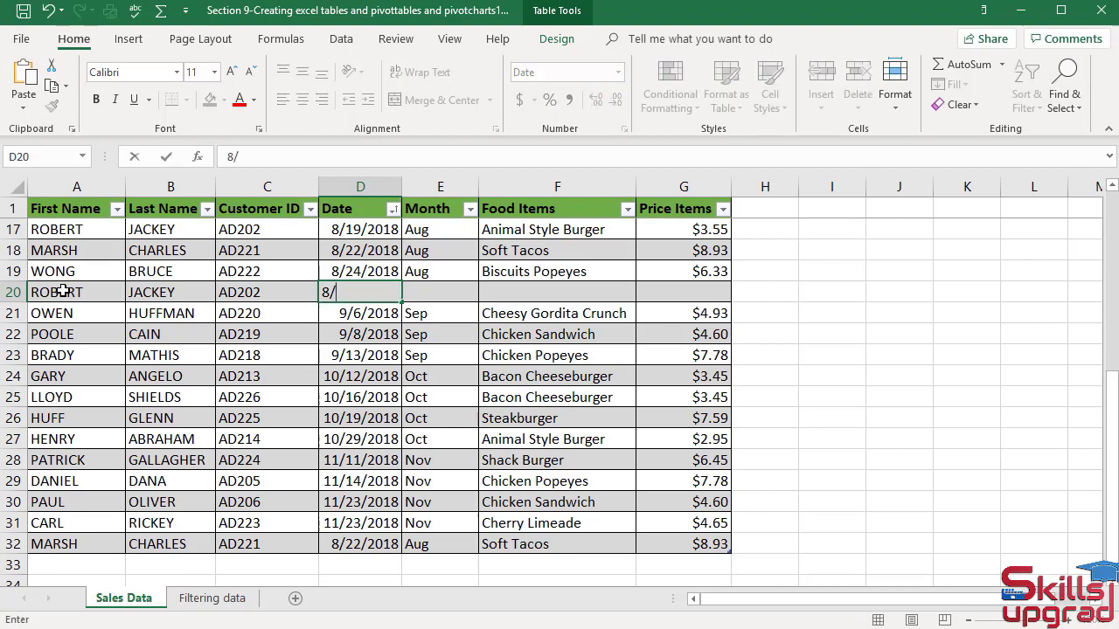
text(19/2018)
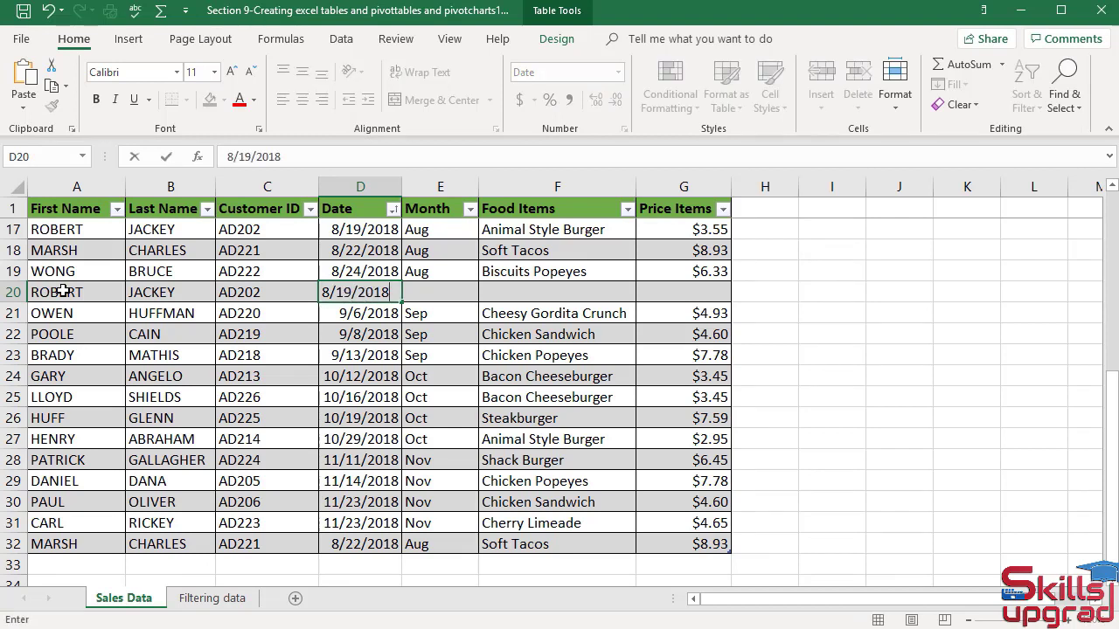
key(Tab)
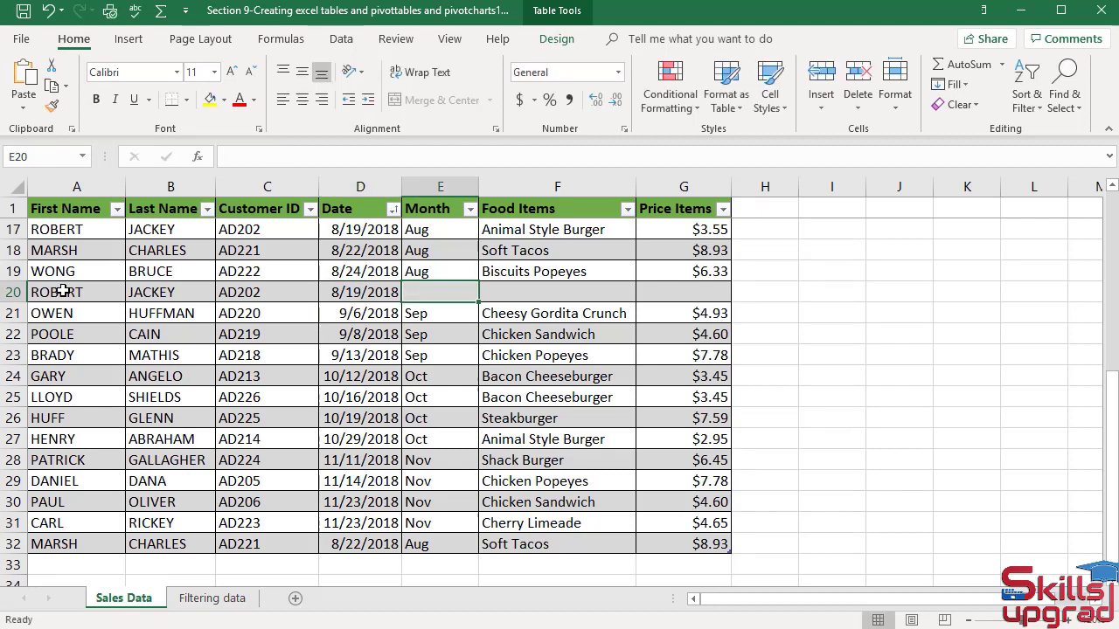
- Complete row 20 with month Aug, food item Animal Style Burger and price $3.55
text(Aug)
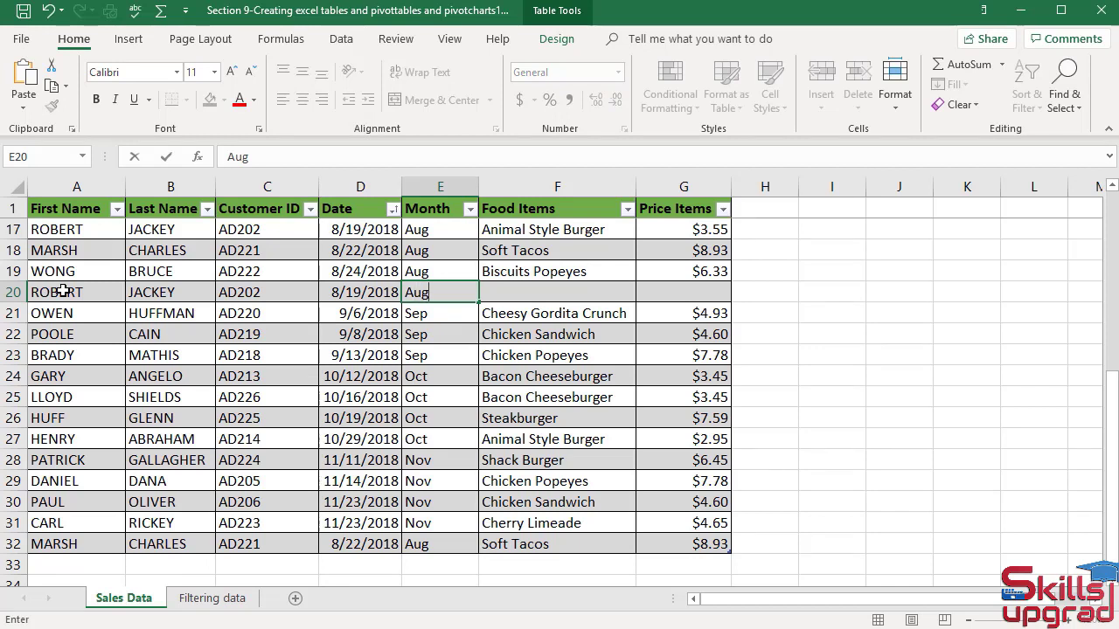
key(Tab)
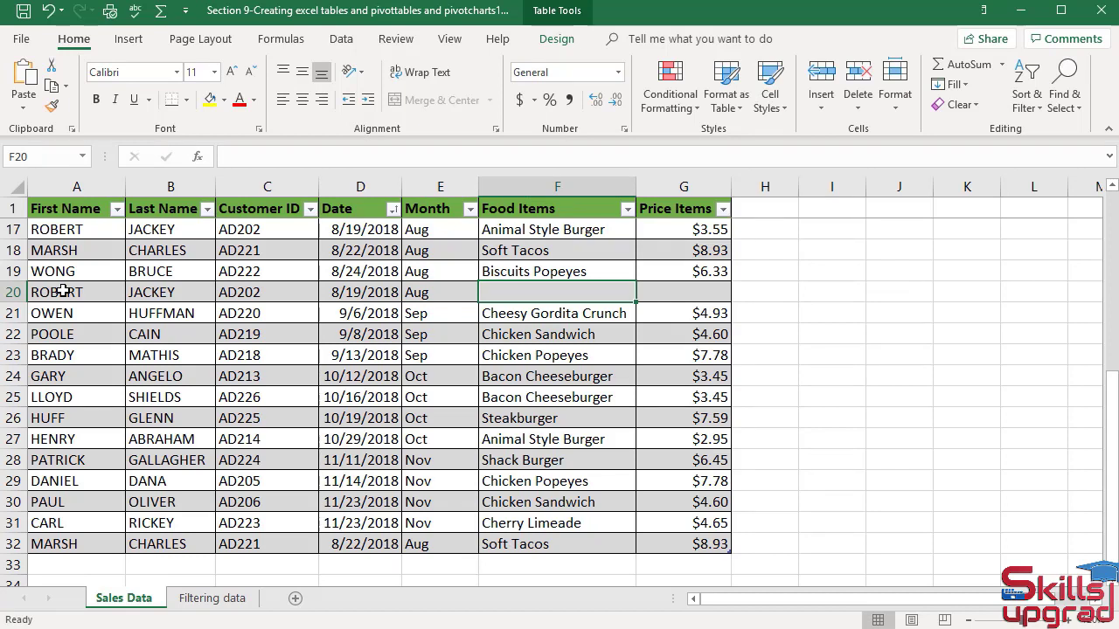
text(Animal Style Burger)
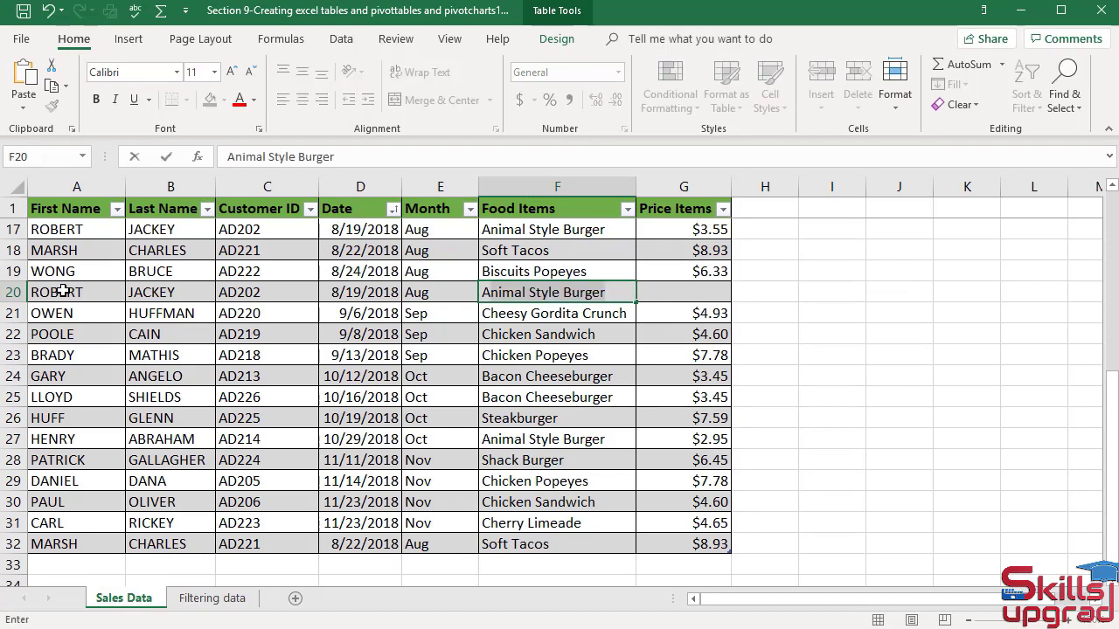
text(nimal )
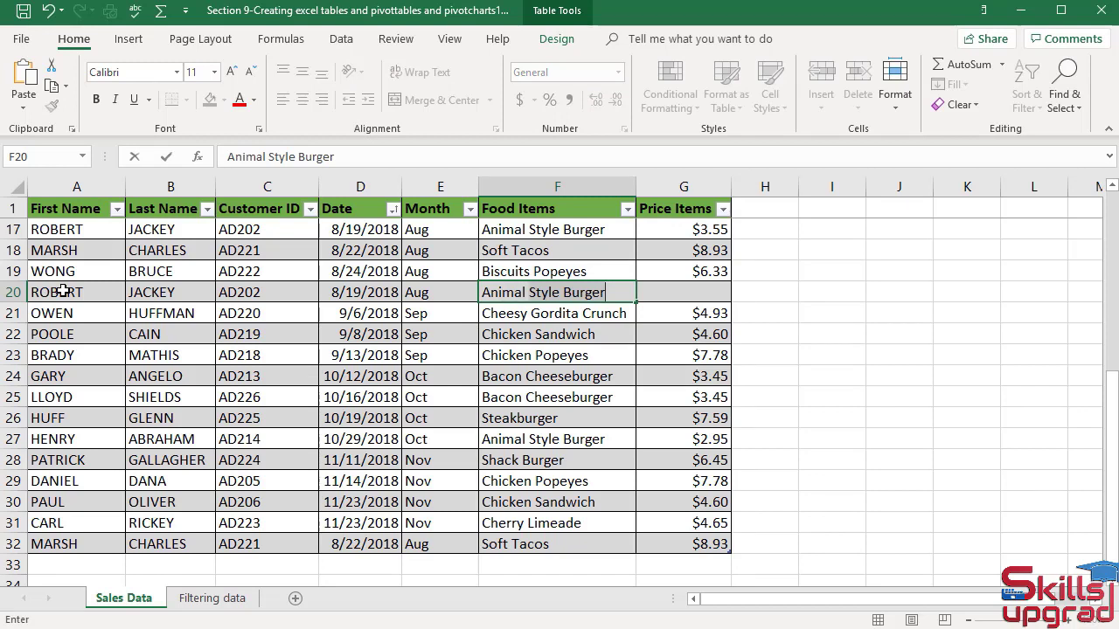
text(Style Burger)
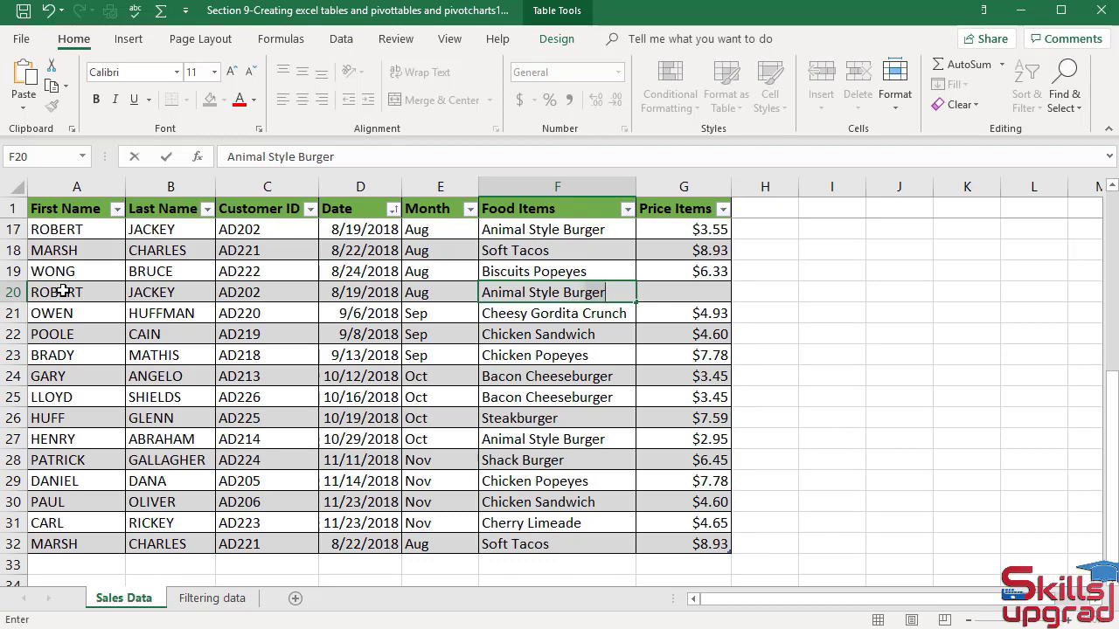
key(Tab)
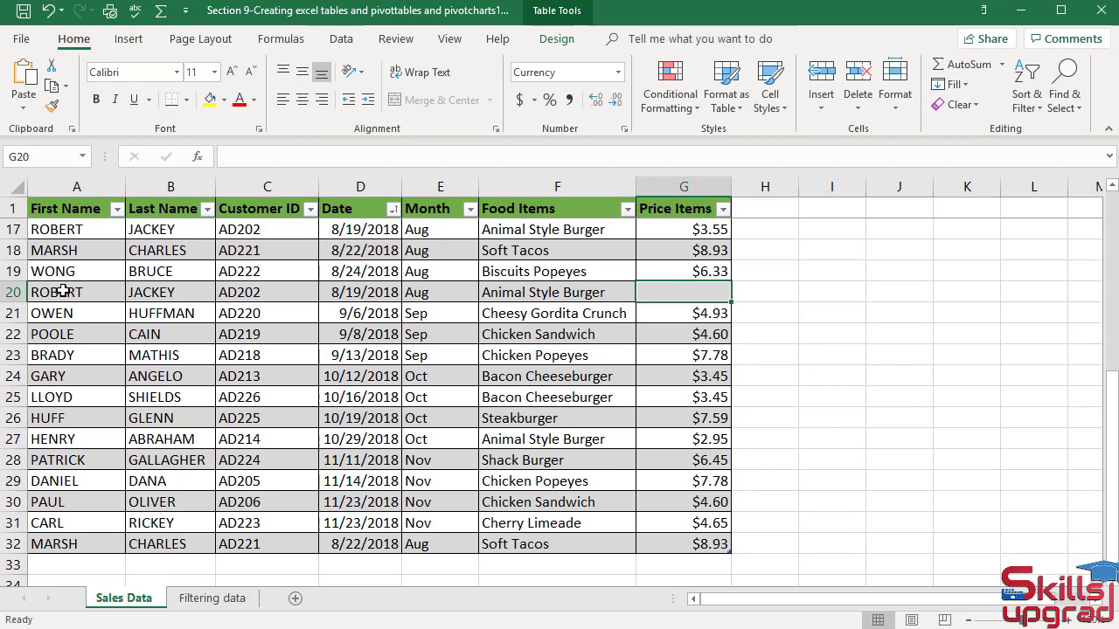
text($3.55)
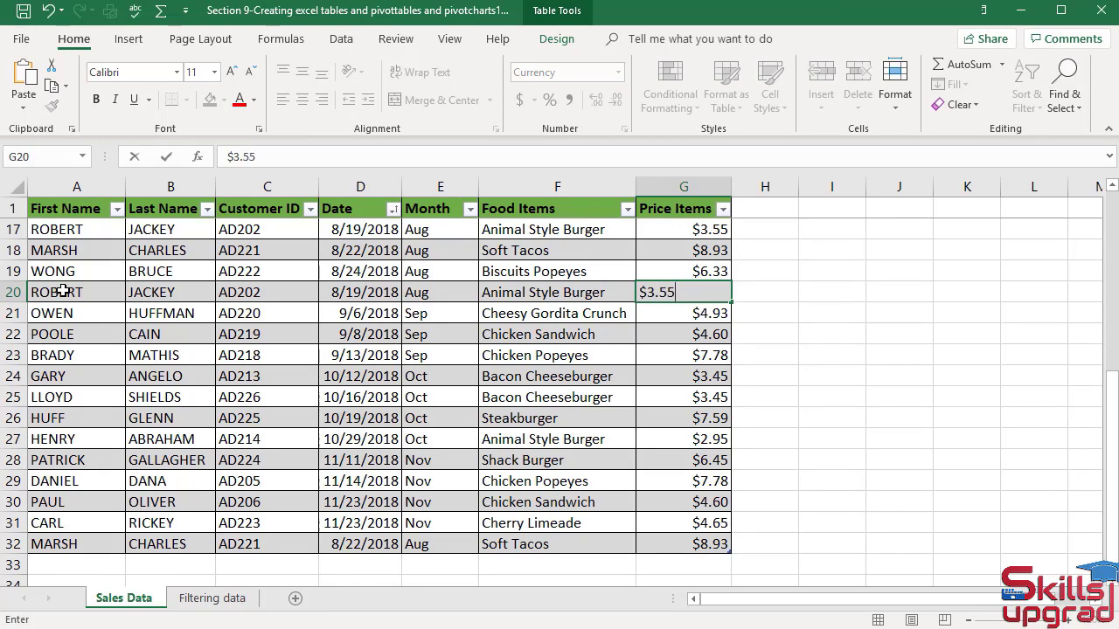
key(Return)
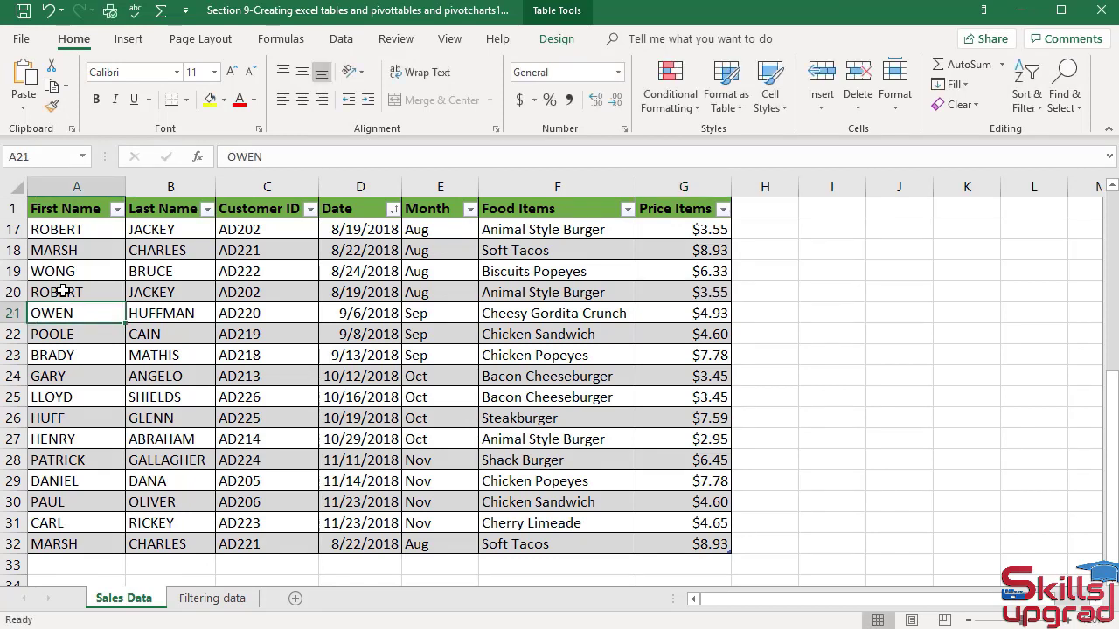